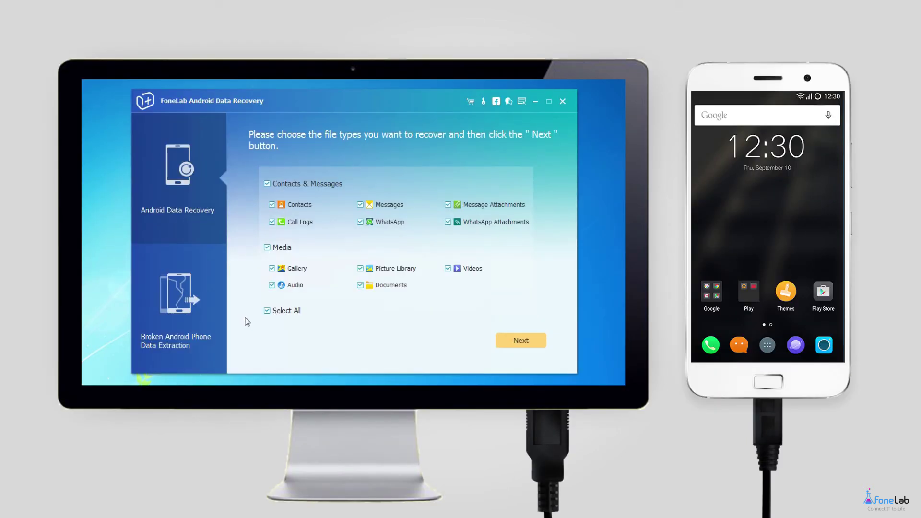
Tick only Gallery under Media and start checking the Lenovo phone
click(273, 268)
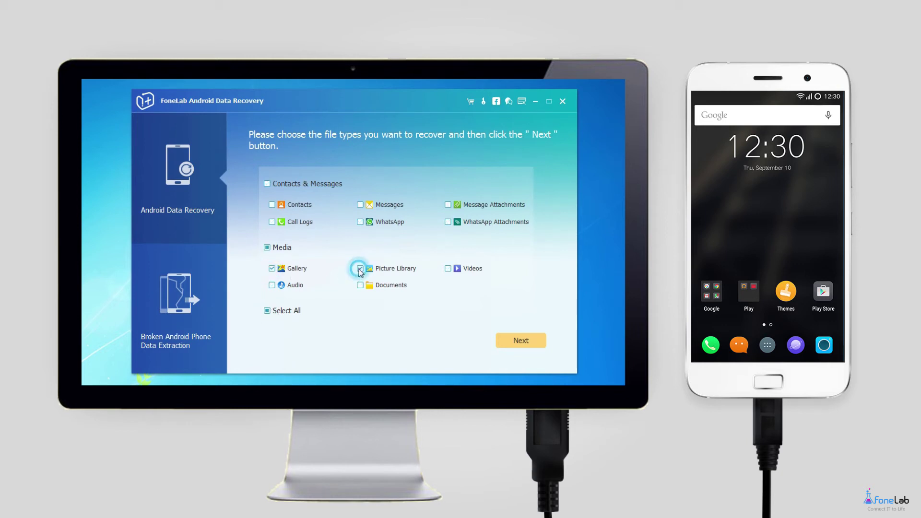
click(512, 343)
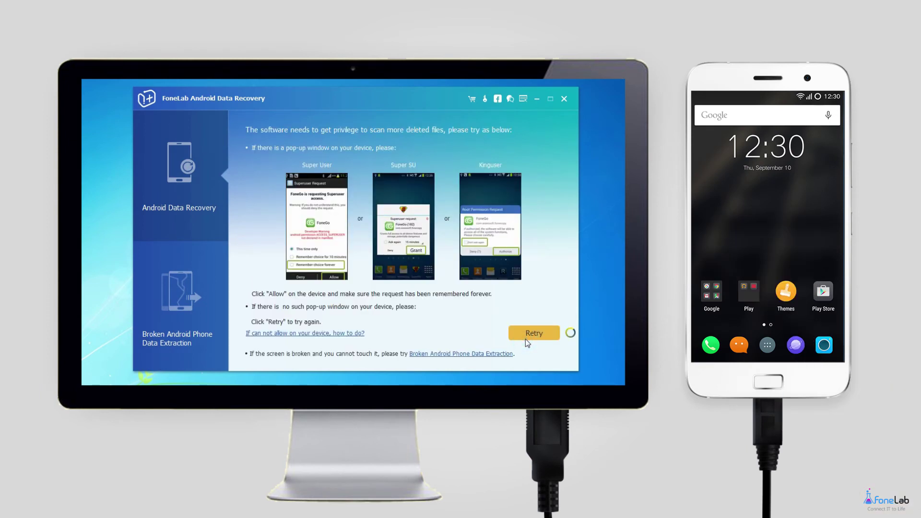
Retry root access, review the Super User and Kinguser guides, then start the scan
click(525, 337)
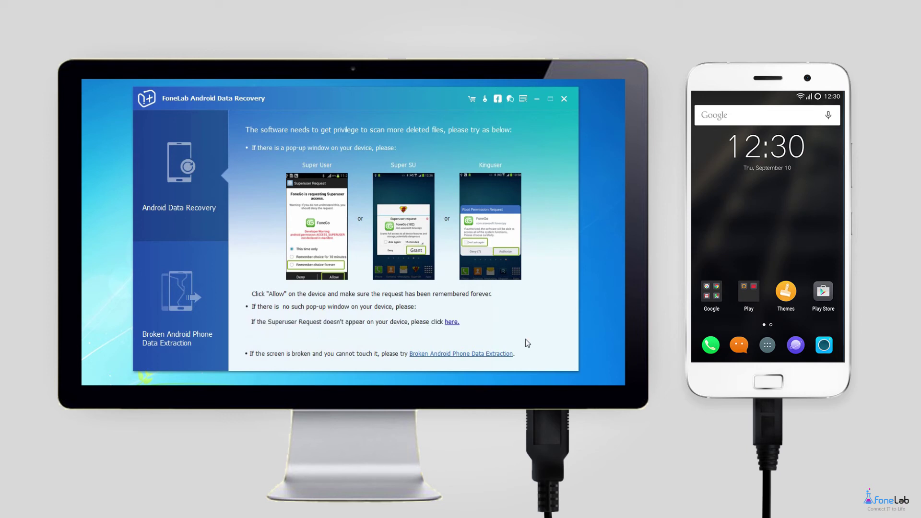
click(452, 323)
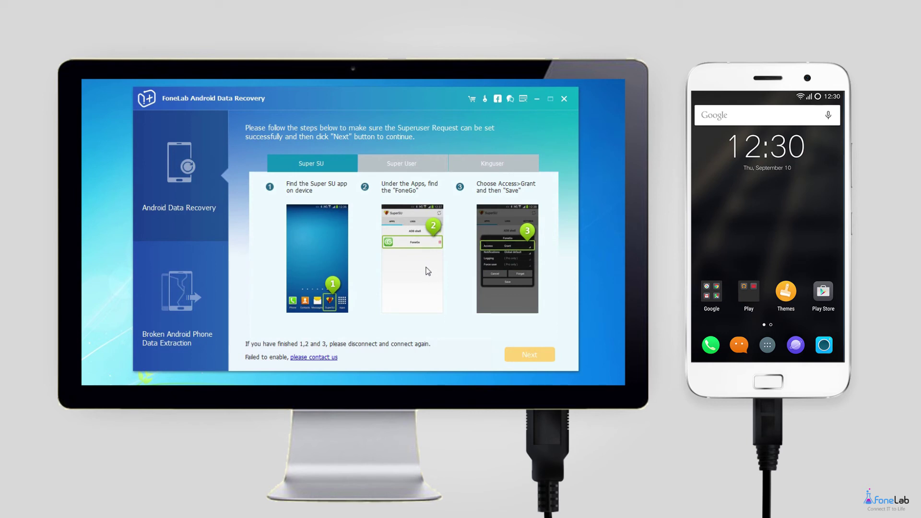
click(411, 159)
click(476, 162)
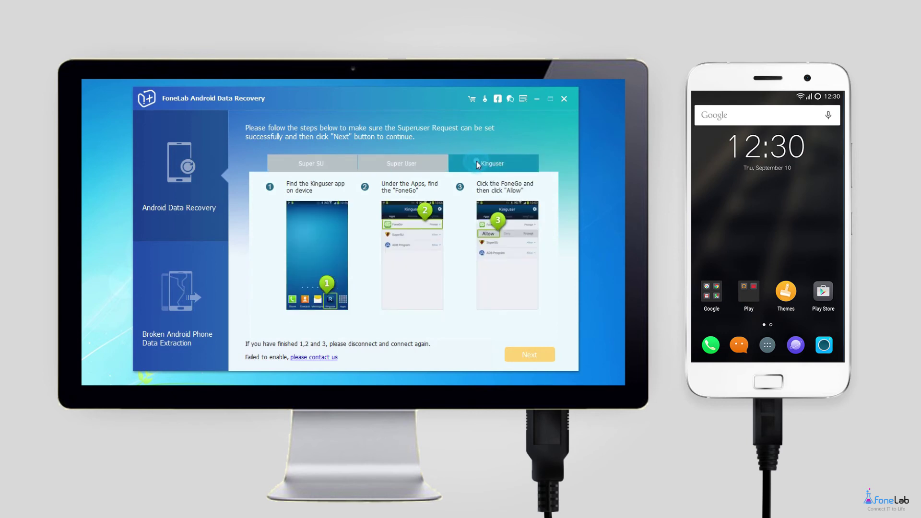
click(523, 358)
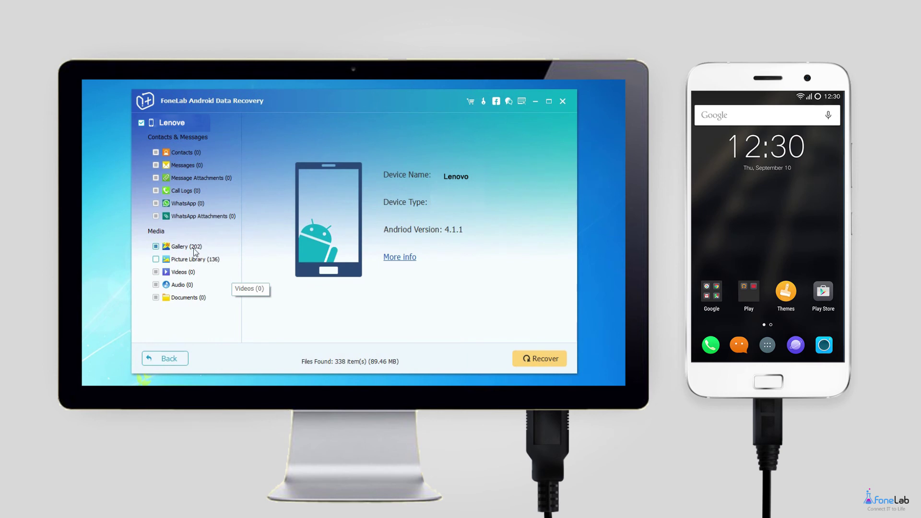
Show the Gallery results and preview the first photo full-size
click(193, 248)
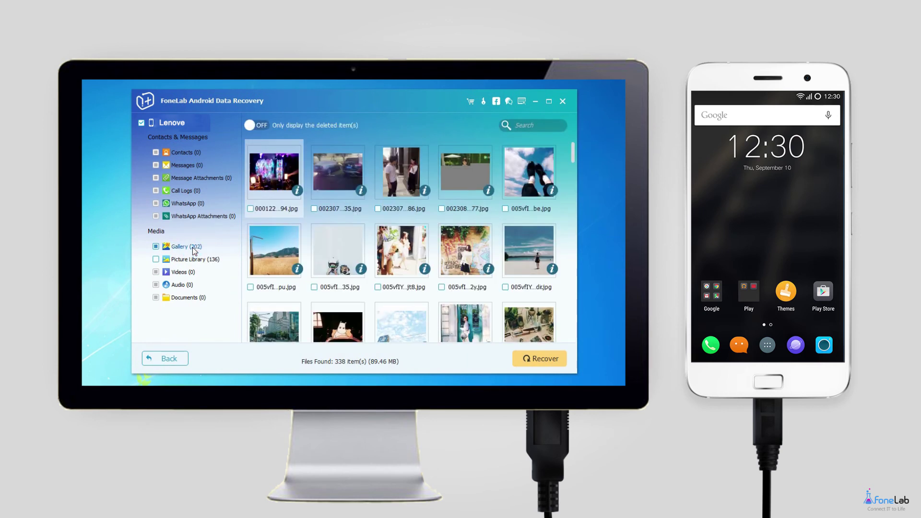
click(268, 200)
double_click(272, 177)
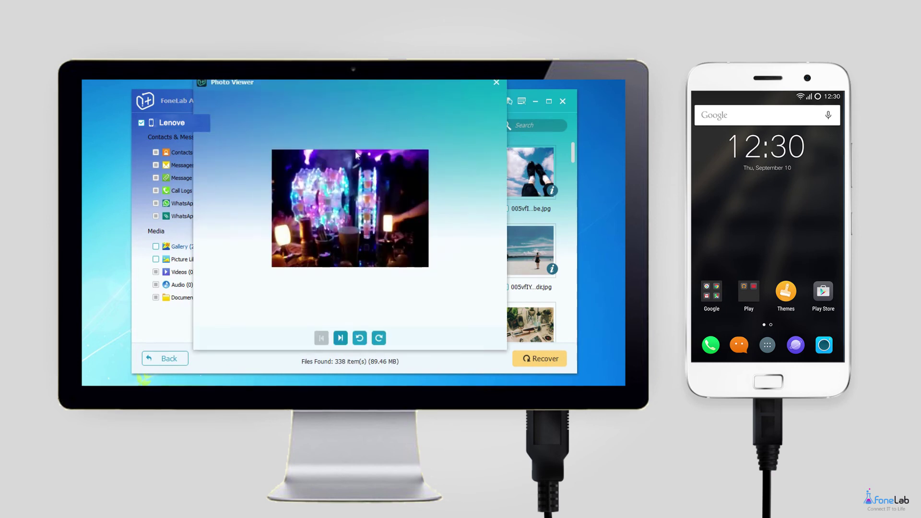
click(495, 85)
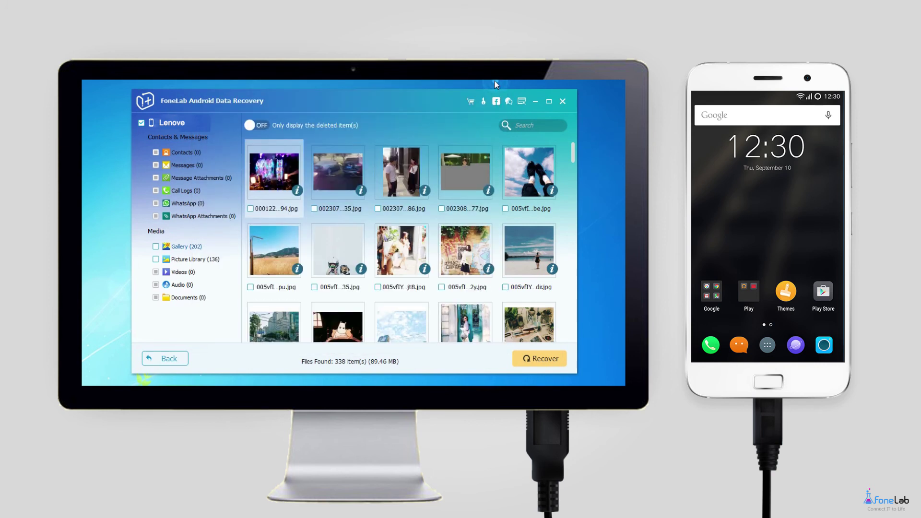
Mark the first photo and the field photo, then request their recovery
click(251, 208)
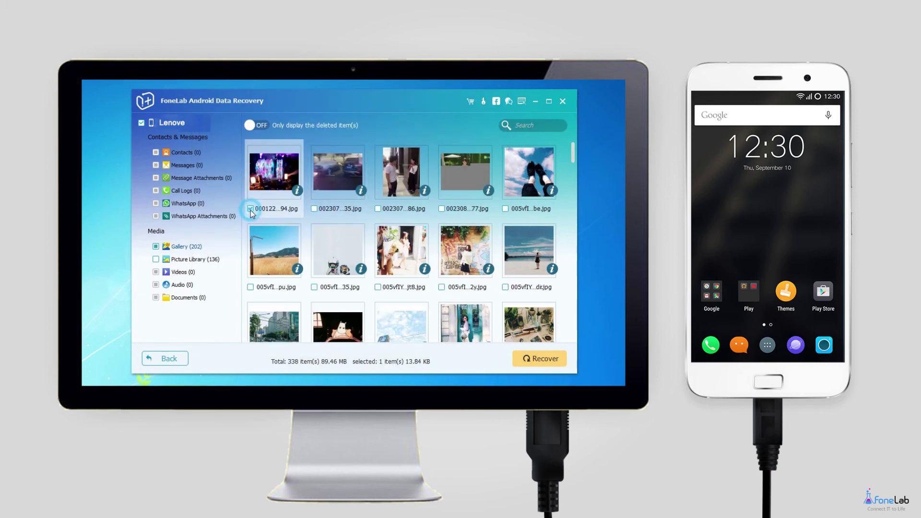
click(251, 287)
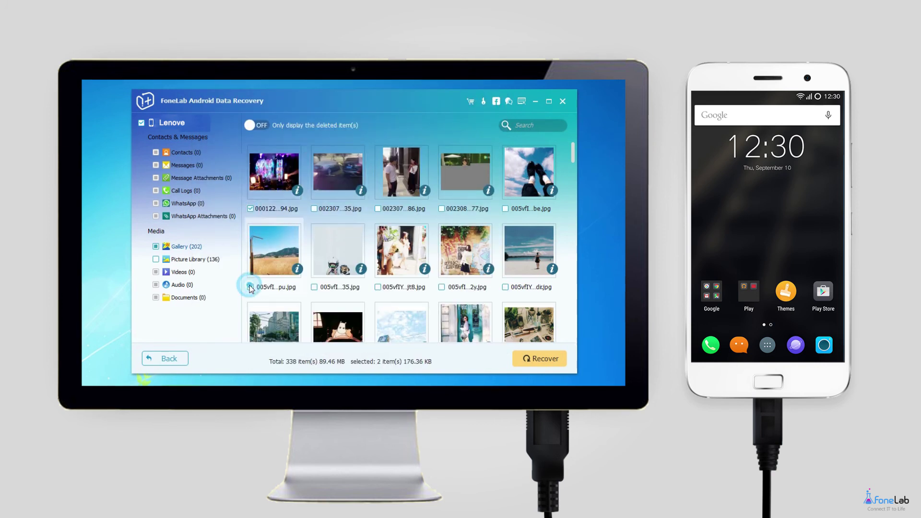
click(532, 359)
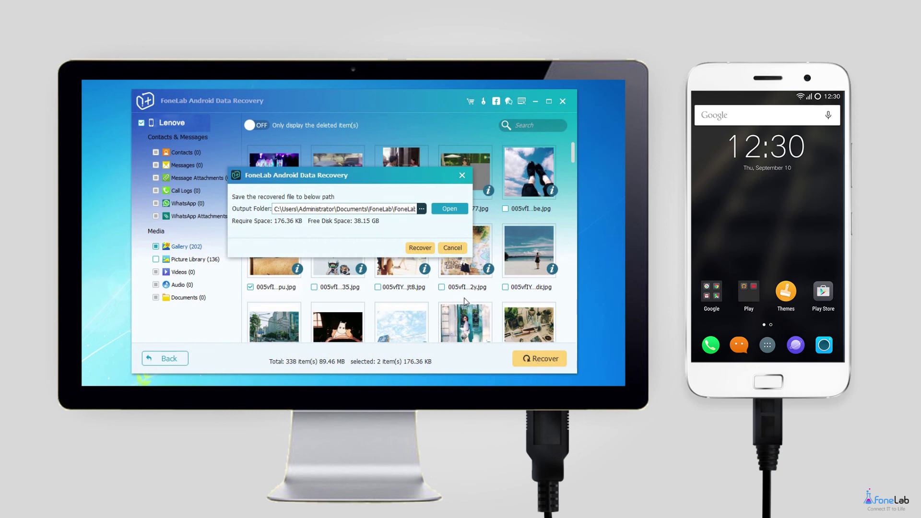
Keep the default Documents output path and confirm recovering the two photos
click(420, 248)
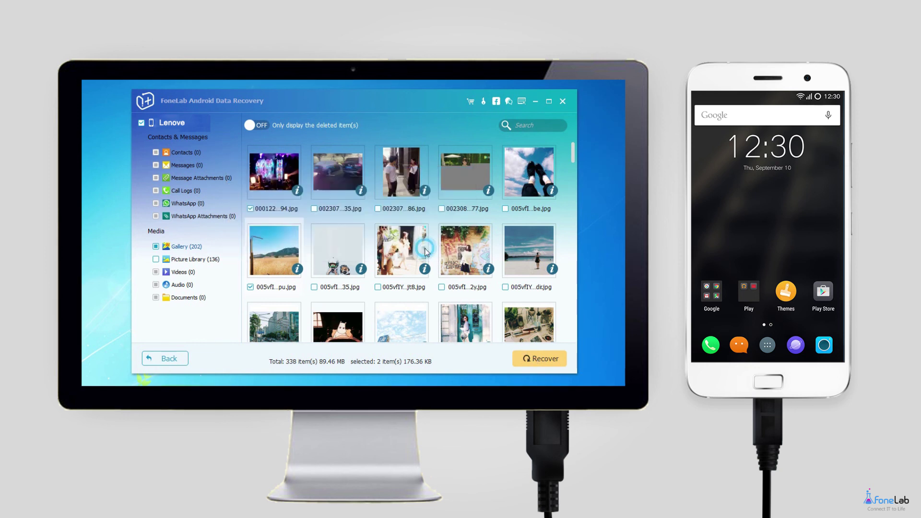